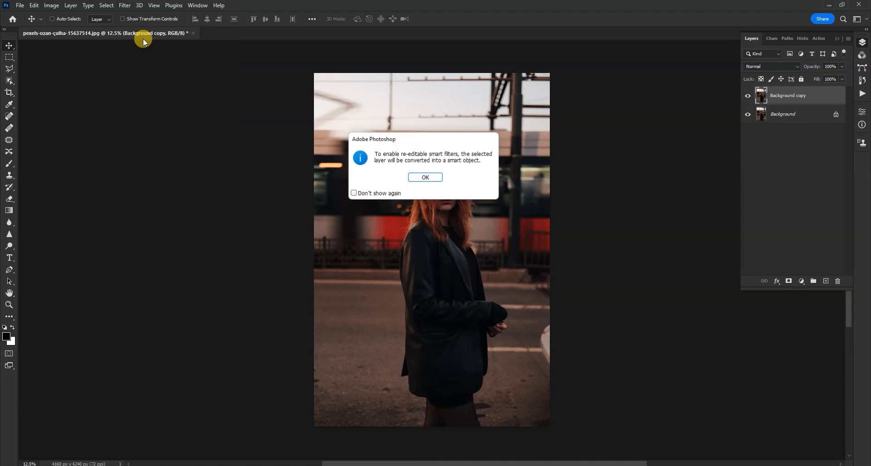
Step: Convert the Background copy layer to a smart object and open the Camera Raw Filter on it at full screen
left_click(429, 175)
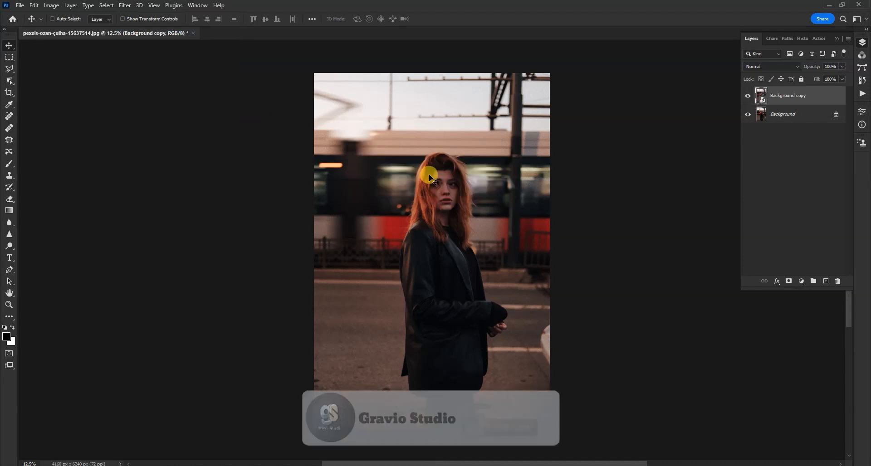
left_click(123, 5)
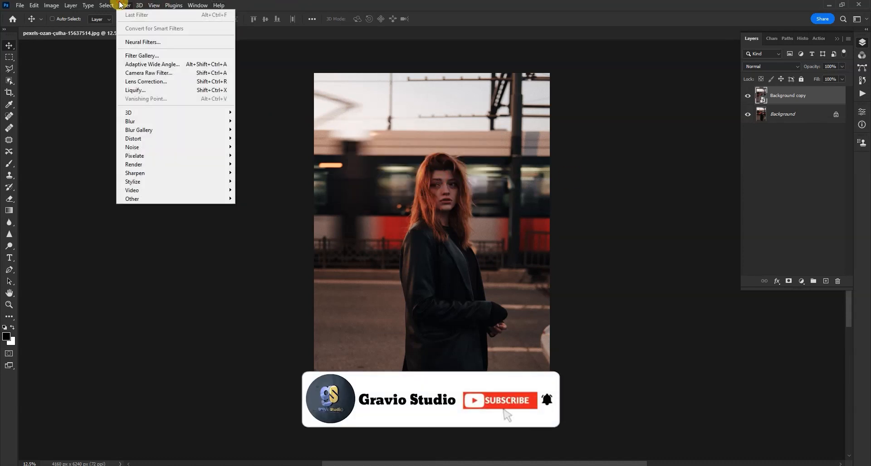
left_click(141, 72)
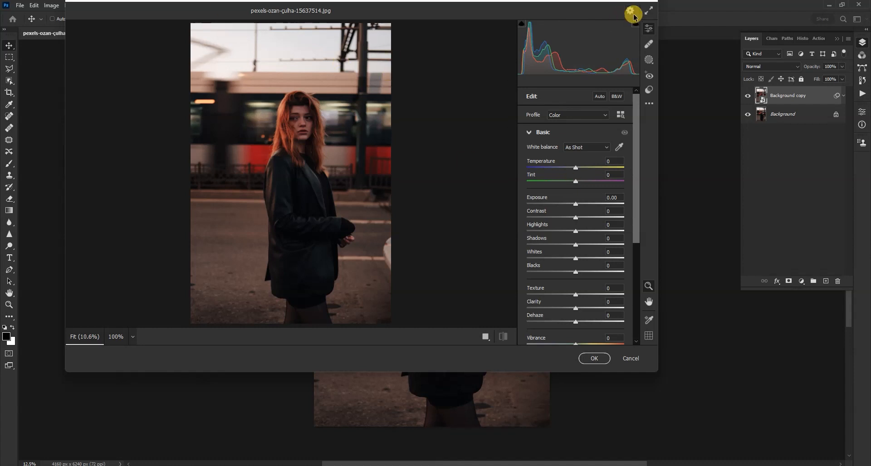
left_click(646, 13)
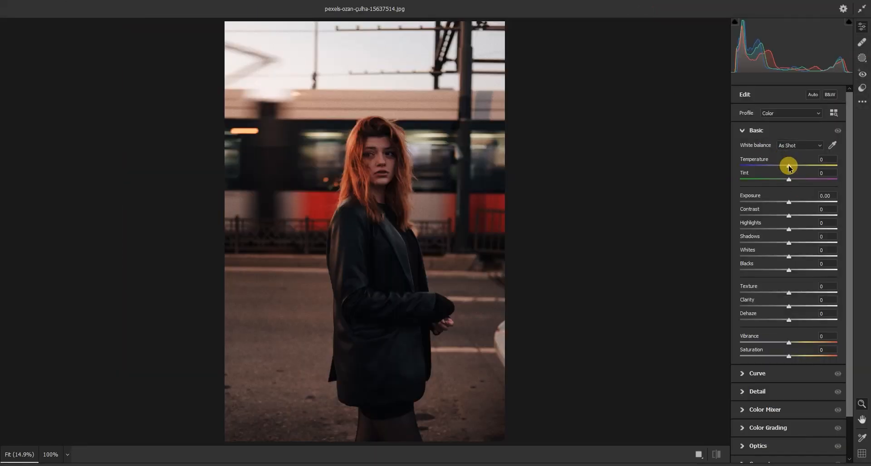
Step: Set Exposure to -0.75, Contrast +11, Highlights -100, Shadows +100, Whites +53 and Blacks +10 in the basic adjustments
left_click_drag(788, 203, 713, 234)
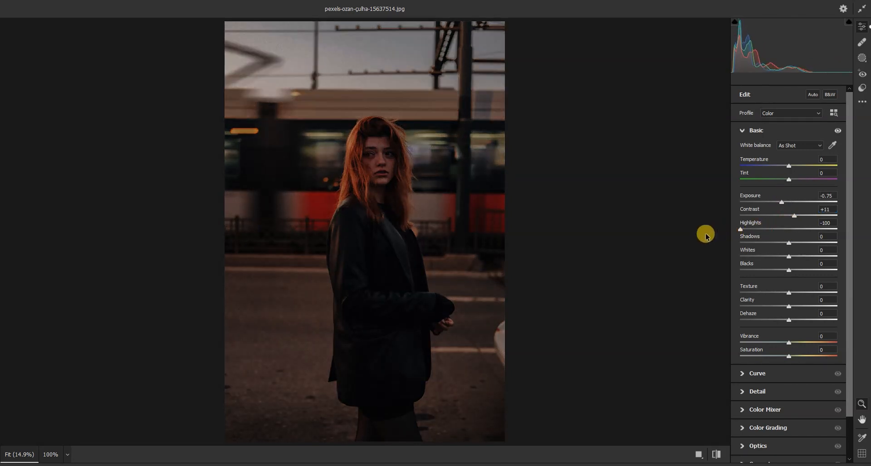
left_click_drag(793, 245, 861, 246)
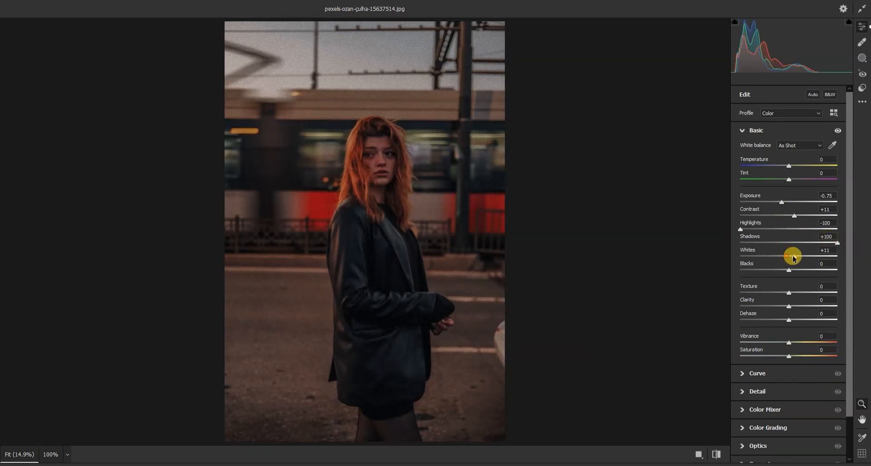
mouse_move(804, 257)
left_mouse_down()
mouse_move(776, 272)
mouse_move(791, 274)
mouse_move(792, 254)
mouse_move(815, 261)
left_mouse_up()
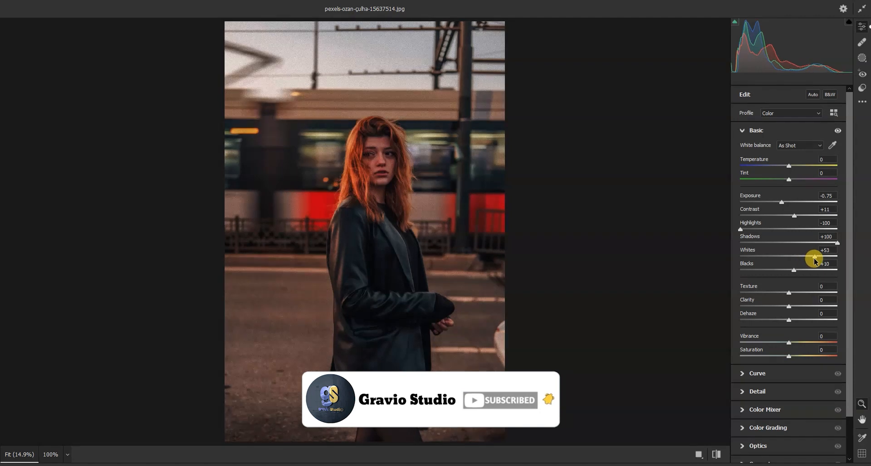
Step: Set Texture to +7 and Dehaze to -2, and warm the white balance with Temperature +12 and Tint +14
left_click_drag(789, 293, 804, 297)
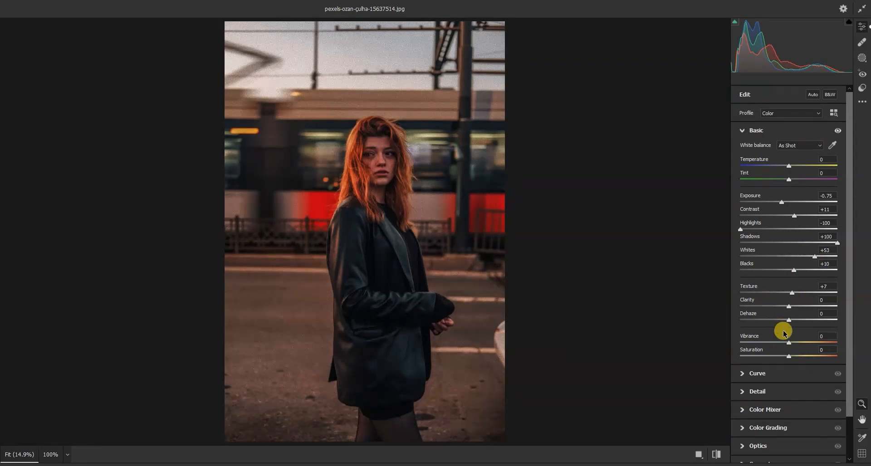
mouse_move(789, 322)
left_mouse_down()
mouse_move(775, 322)
mouse_move(788, 322)
left_mouse_up()
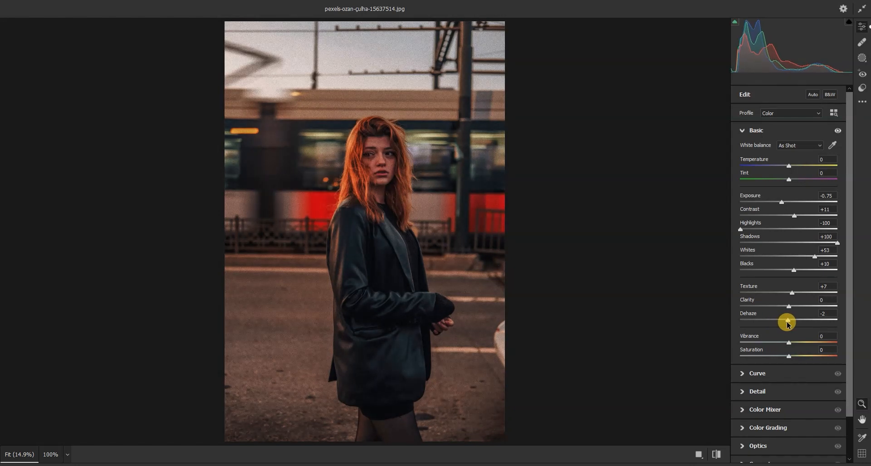
scroll(785, 272, "down", 2)
scroll(787, 181, "up", 2)
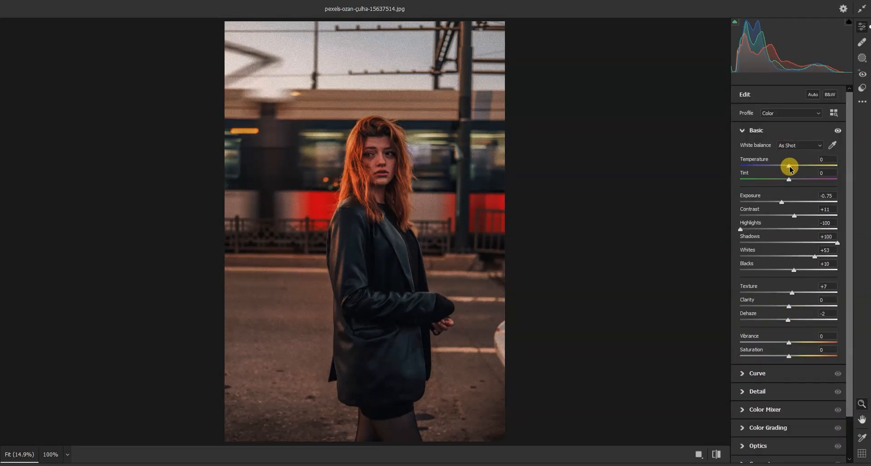
mouse_move(794, 168)
left_mouse_down()
mouse_move(775, 171)
mouse_move(803, 167)
mouse_move(794, 170)
mouse_move(797, 183)
left_mouse_up()
scroll(789, 190, "down", 2)
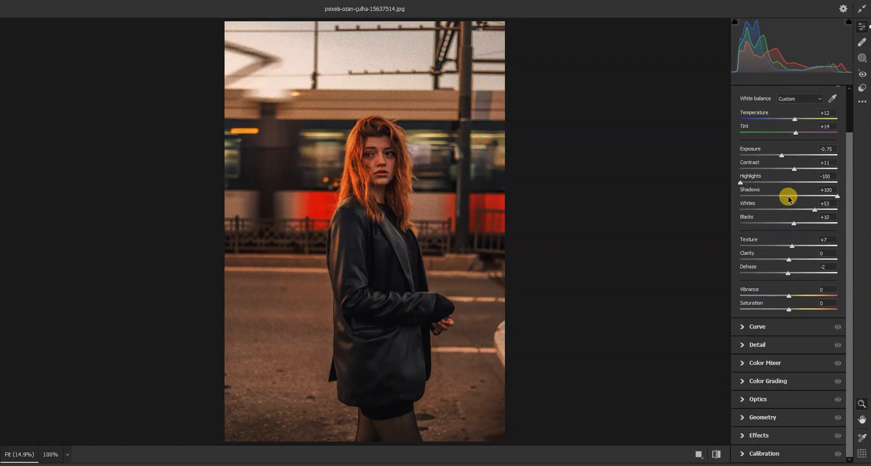
Step: Shape a faded S-curve on the composite point curve, with white point input 241, raised blacks and a shadow point at 66/67
left_click(743, 326)
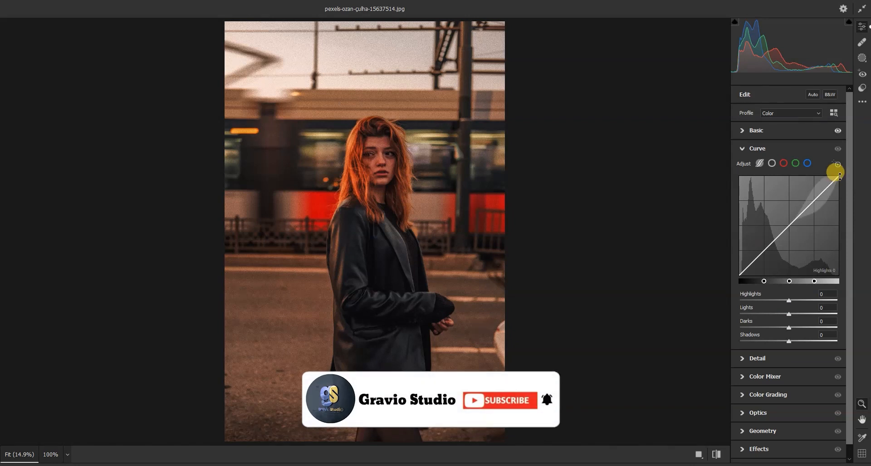
left_click(771, 163)
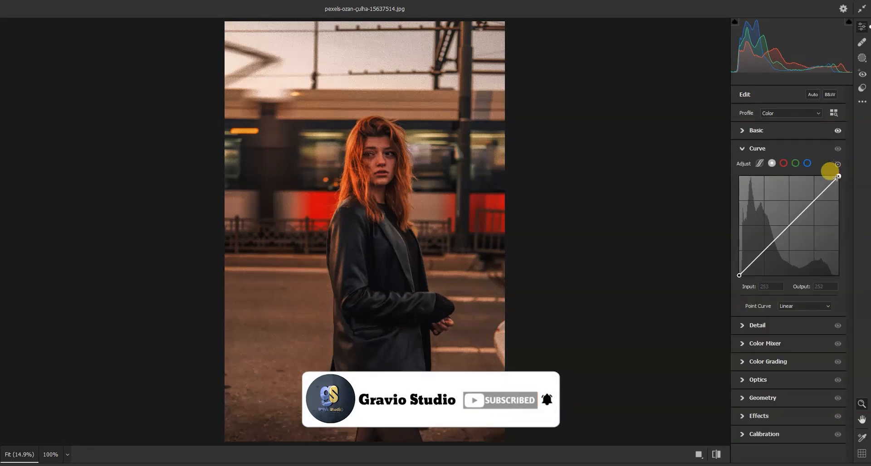
left_click_drag(839, 177, 832, 177)
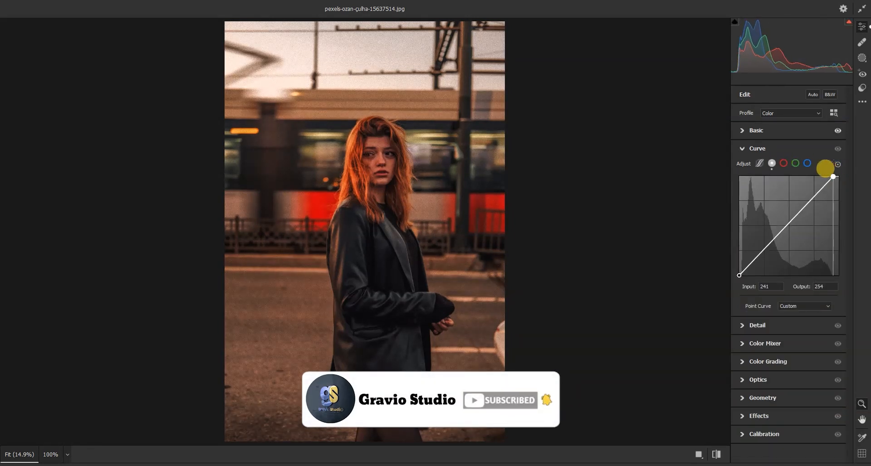
left_click_drag(764, 249, 778, 236)
left_click(790, 224)
left_click_drag(816, 195, 815, 191)
left_click_drag(739, 274, 740, 267)
left_click(765, 253)
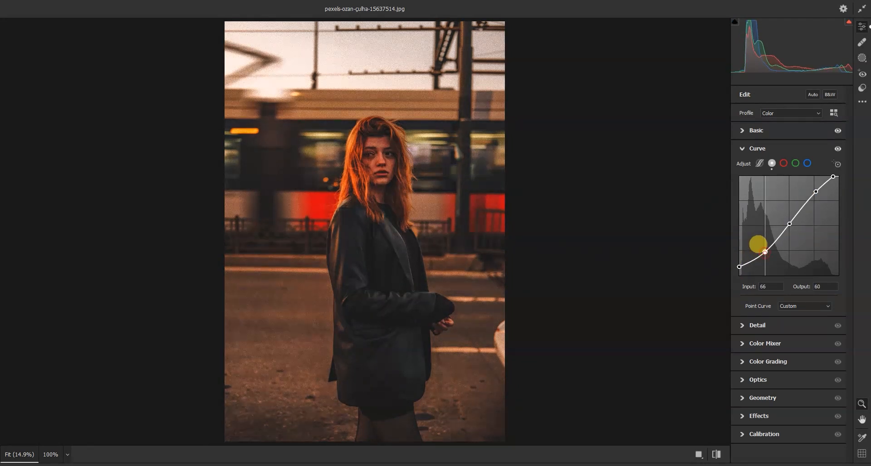
left_click_drag(758, 242, 757, 241)
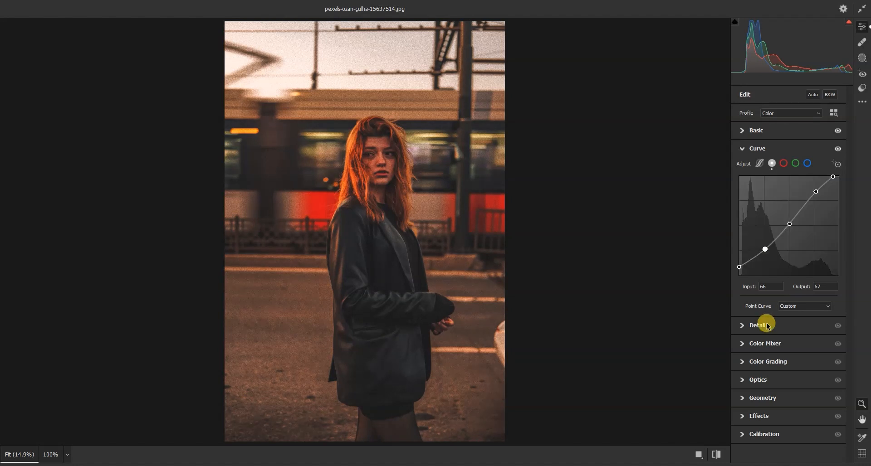
Step: Lower the green curve's white point to output 240 and add an upper point and a shadow point at about 65/64
left_click(795, 163)
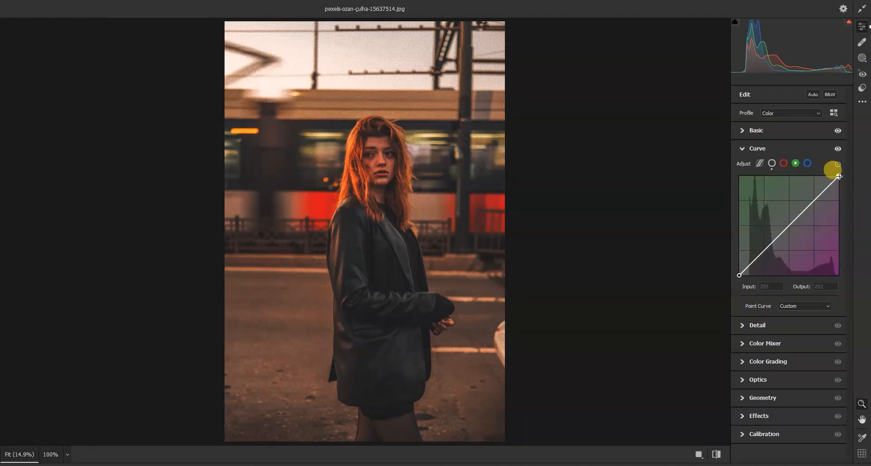
left_click_drag(838, 176, 838, 182)
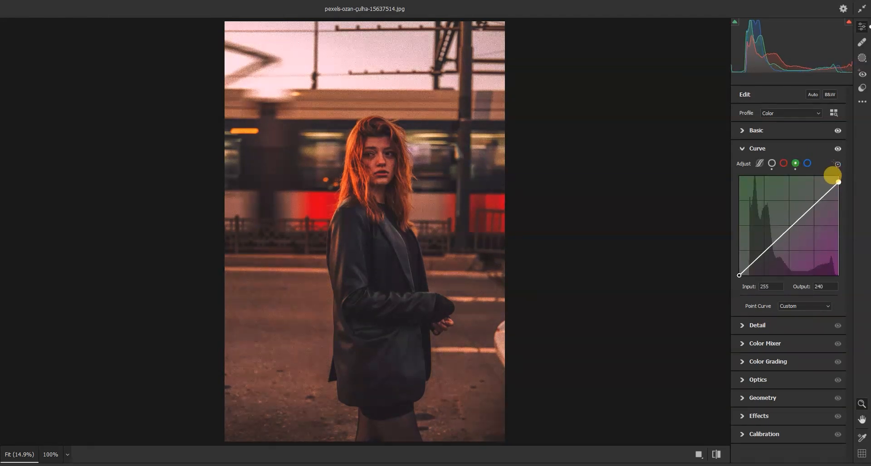
left_click(814, 205)
left_click_drag(765, 255, 765, 247)
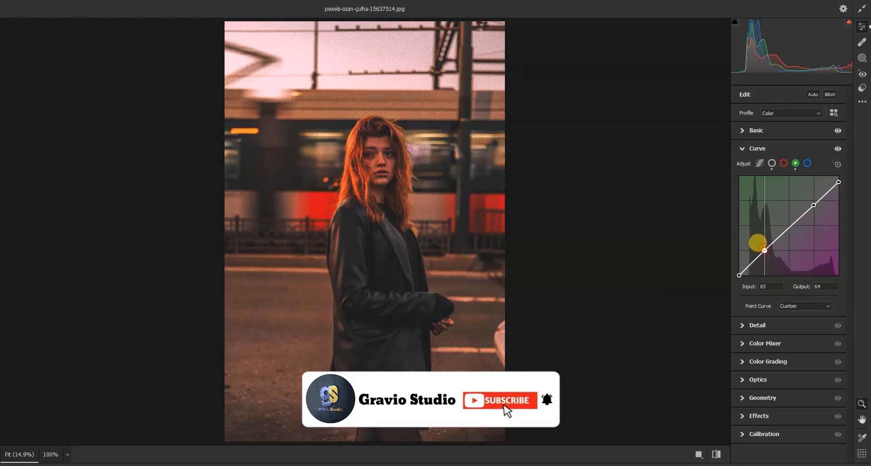
Step: Pull the red curve's midpoint down to 124/104 and move its black point to input 20
left_click(783, 163)
left_click_drag(788, 224, 787, 235)
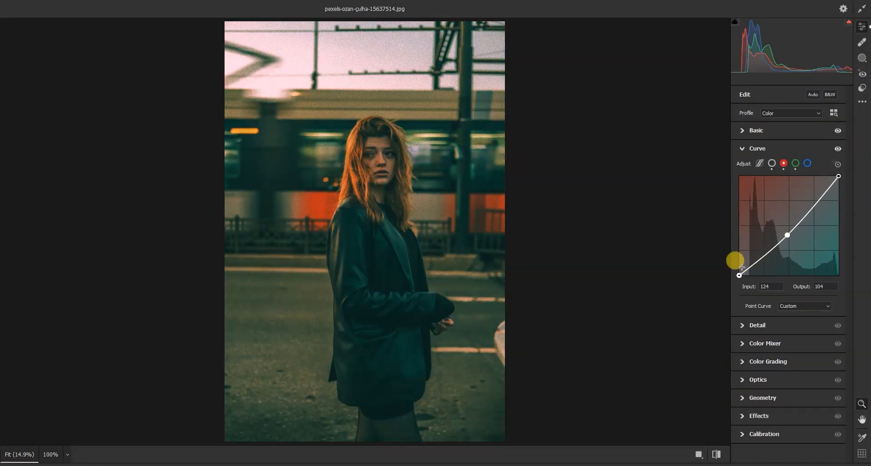
left_click_drag(739, 275, 747, 276)
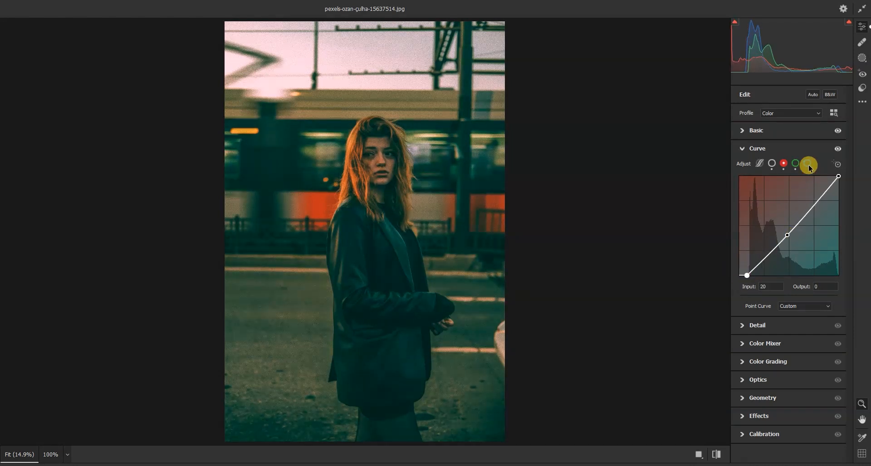
Step: Color grade the midtones yellow with hue 52 and saturation 41, tint the shadows teal, and raise the midtone luminance
left_click(742, 362)
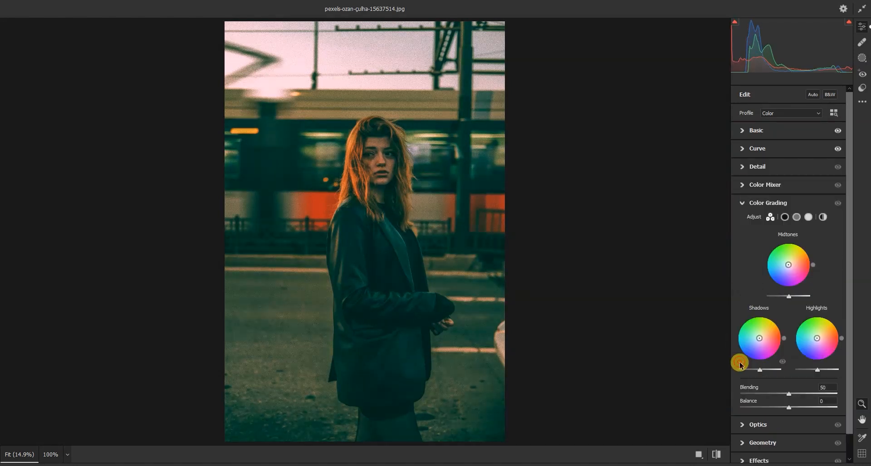
left_click_drag(790, 267, 792, 259)
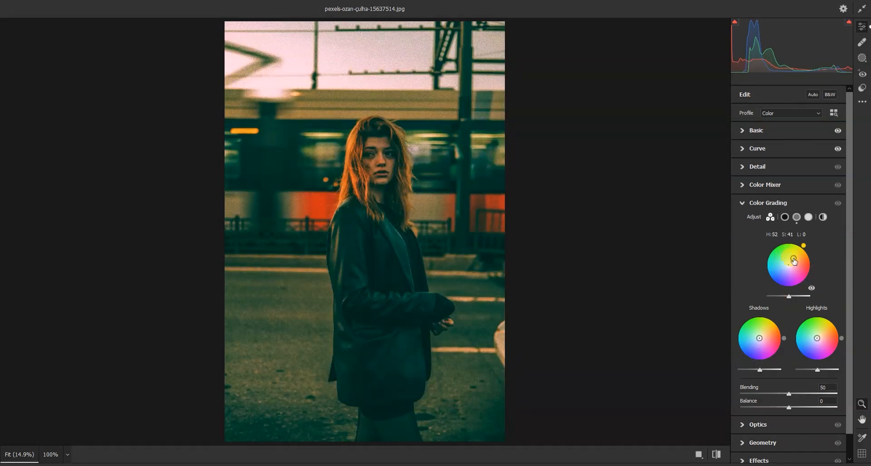
left_click_drag(759, 341, 756, 338)
left_click_drag(761, 370, 760, 367)
left_click_drag(788, 298, 799, 300)
Step: Grade the highlights with hue 324, saturation 52 and luminance 41, and set Blending to 56 and Balance to +21
left_click(818, 370)
mouse_move(818, 371)
left_mouse_down()
mouse_move(799, 370)
mouse_move(821, 373)
left_mouse_up()
mouse_move(818, 340)
left_mouse_down()
mouse_move(820, 356)
mouse_move(821, 347)
left_mouse_up()
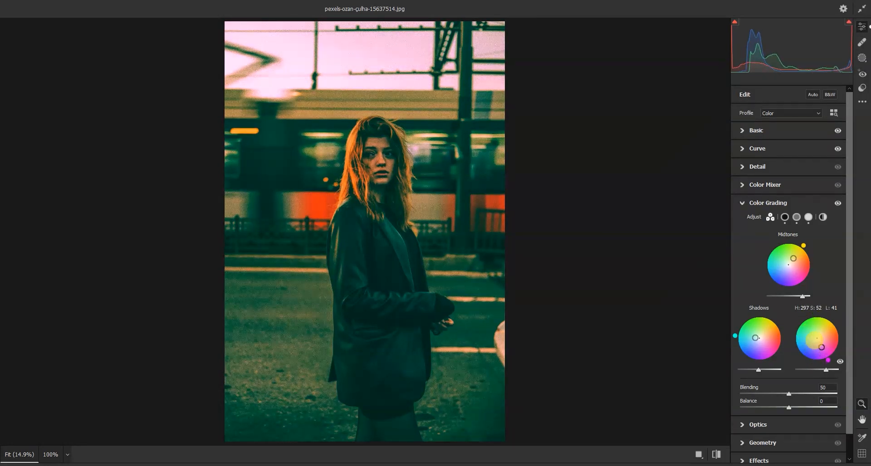
scroll(793, 373, "down", 1)
left_click_drag(789, 368, 796, 387)
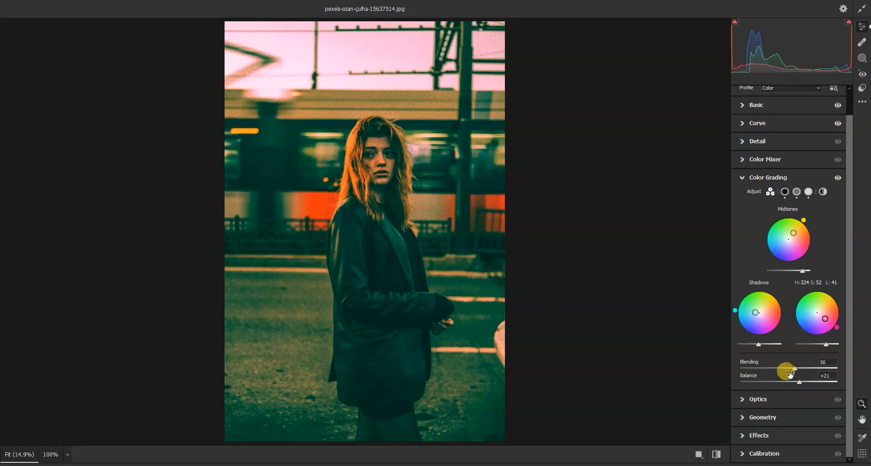
Step: Darken the photo's edges by setting Vignetting to -18
left_click(755, 435)
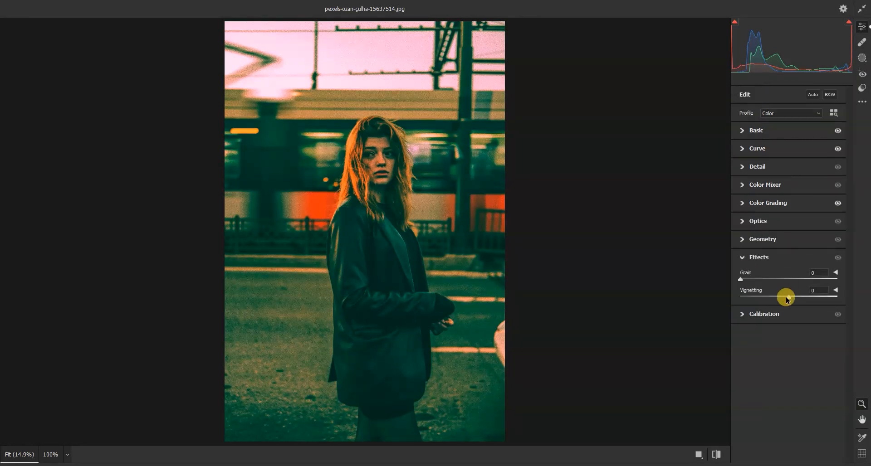
left_click_drag(788, 300, 782, 299)
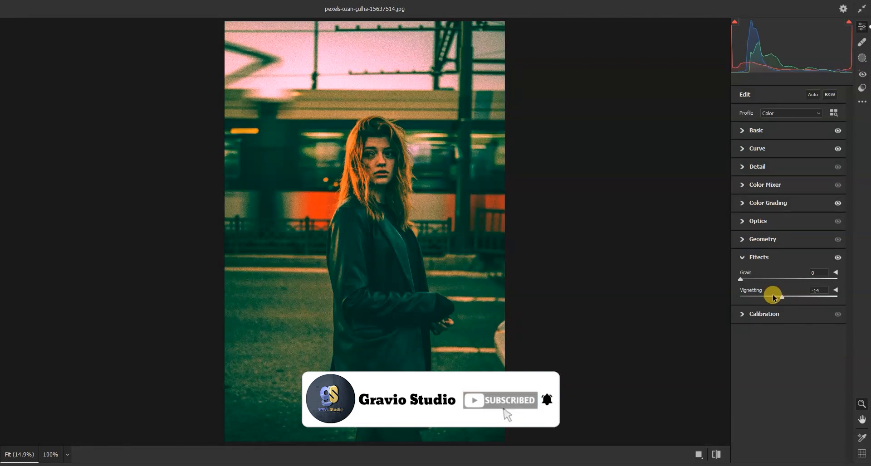
left_click_drag(781, 300, 779, 300)
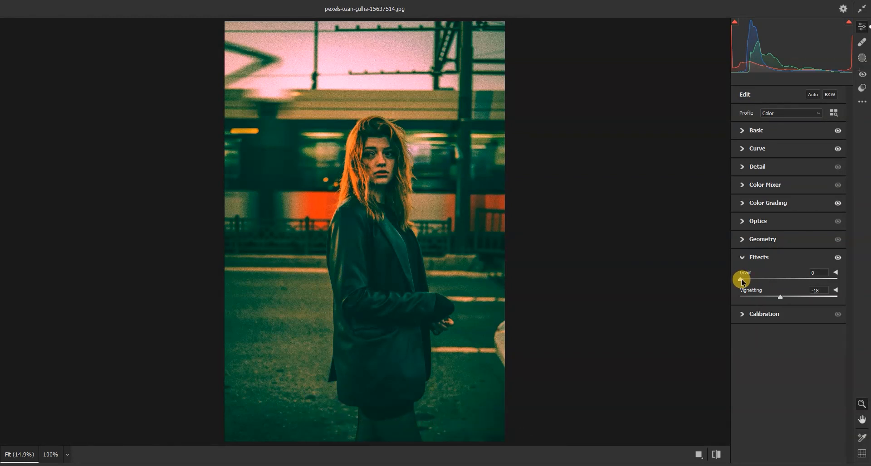
Step: Set Noise Reduction to 54 and Color Noise Reduction to 46, and add slight sharpening
left_click(742, 168)
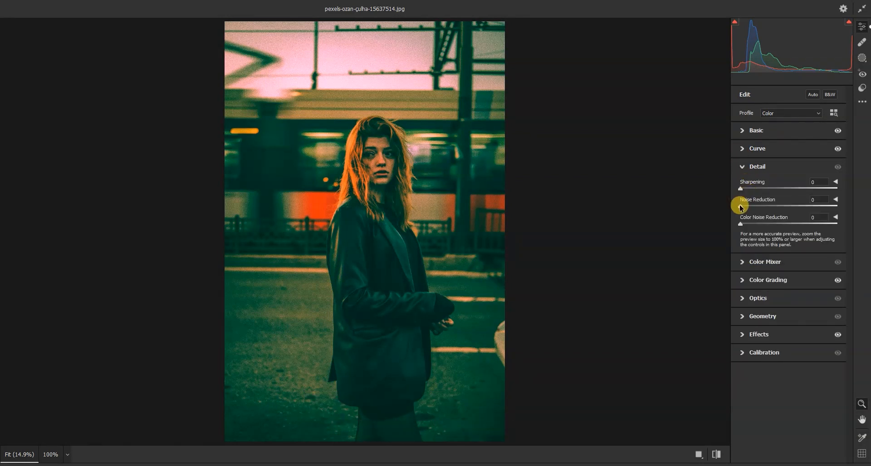
left_click_drag(747, 209, 773, 210)
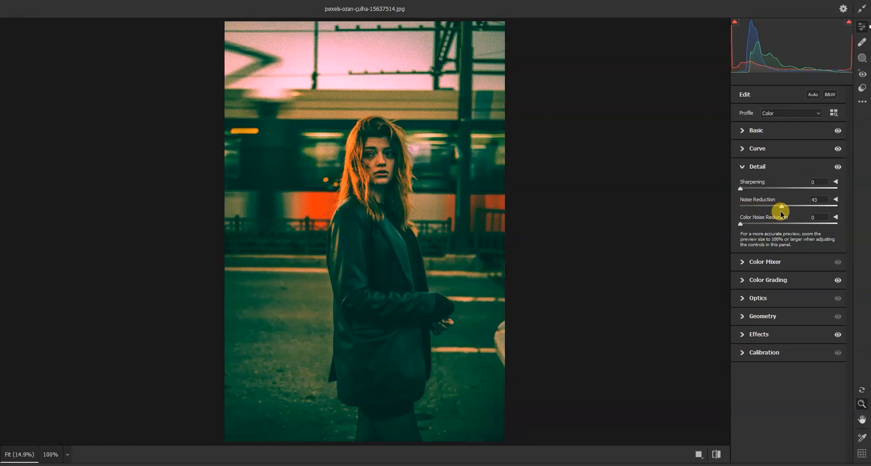
left_click(739, 226)
left_click_drag(740, 226, 766, 229)
left_click_drag(428, 191, 519, 241)
left_click(782, 204)
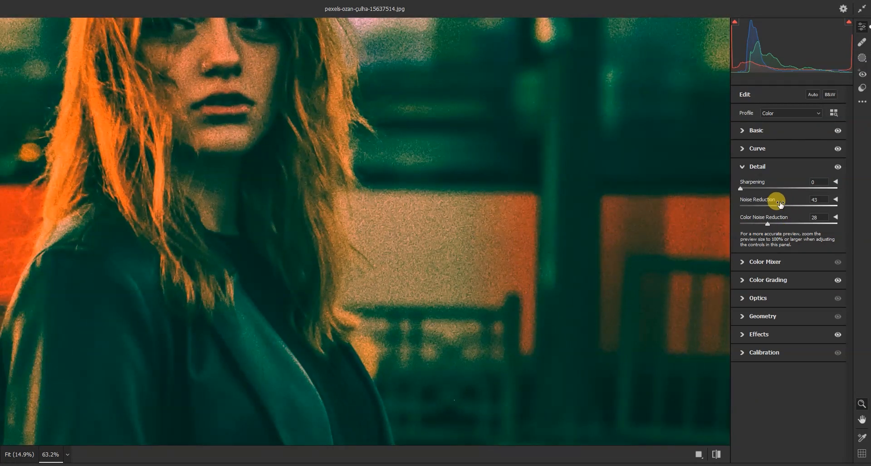
left_click_drag(775, 206, 785, 225)
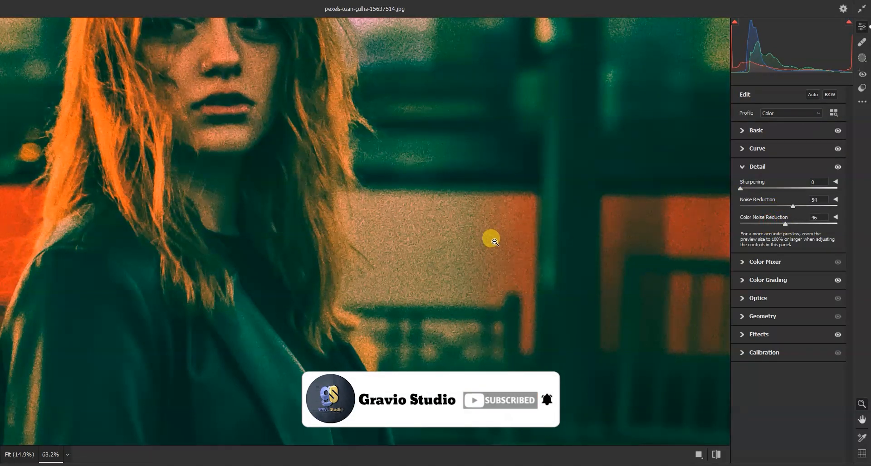
left_click_drag(490, 239, 420, 197)
key("space")
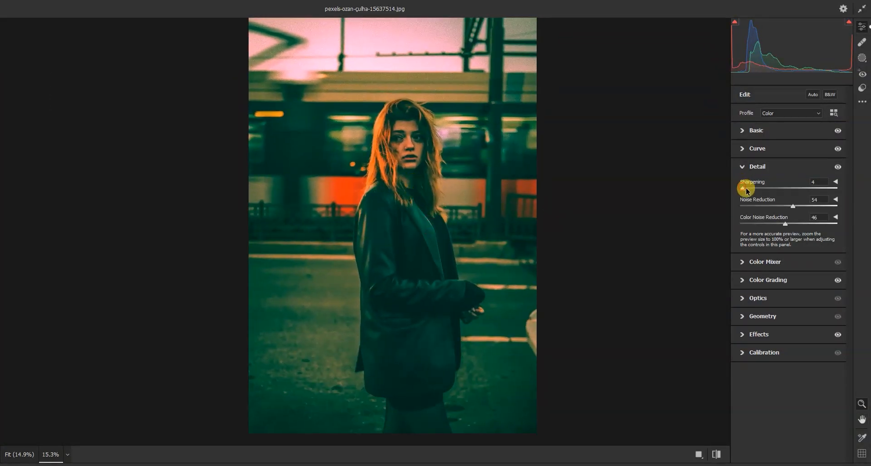
Step: Fine-tune the Texture and Blacks in the basic adjustments and apply the Camera Raw filter
left_click(751, 130)
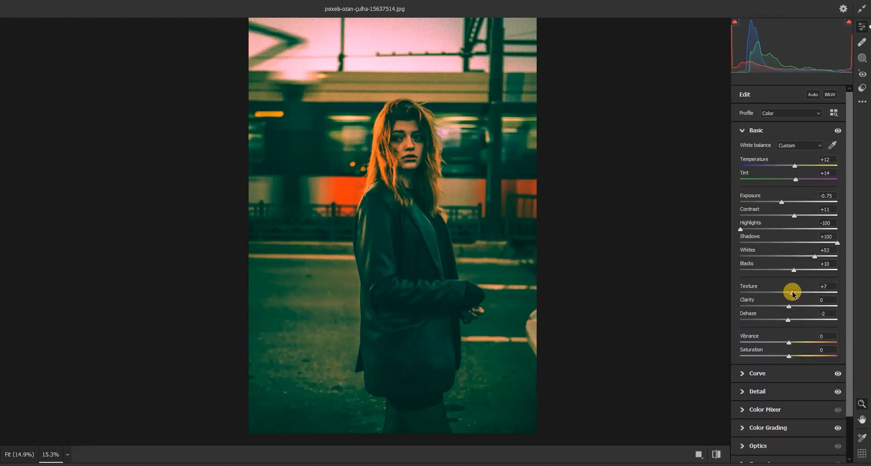
left_click_drag(800, 296, 806, 269)
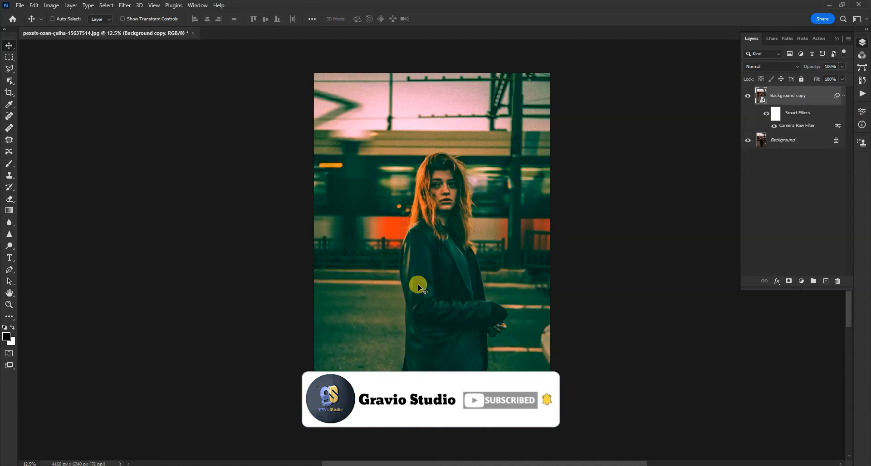
Step: Compare the edited layer with the original, set its Fill to 85% and collapse its smart filter list
left_click(746, 96)
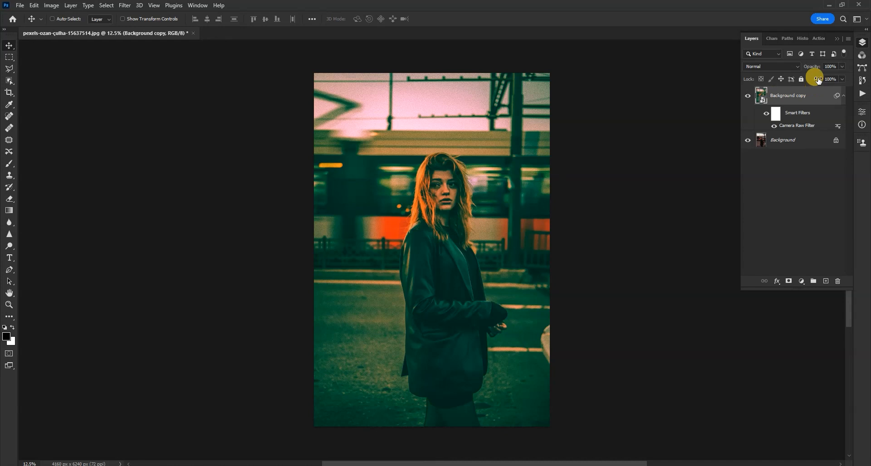
left_click_drag(815, 79, 808, 78)
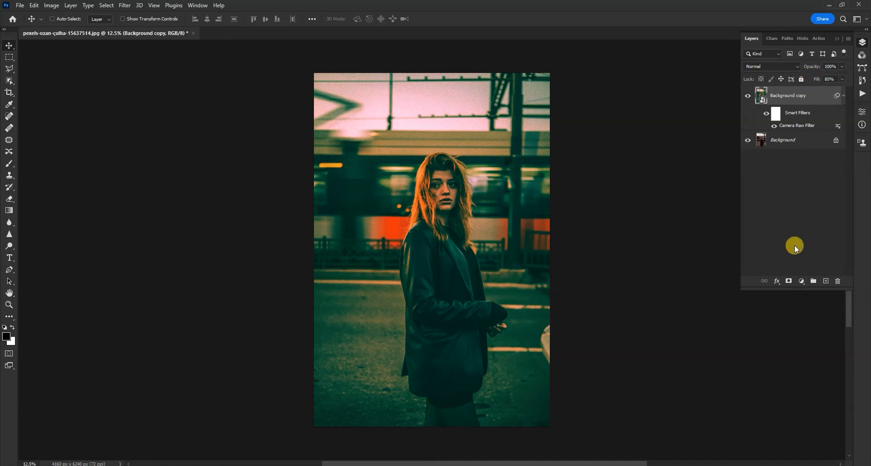
left_click(843, 97)
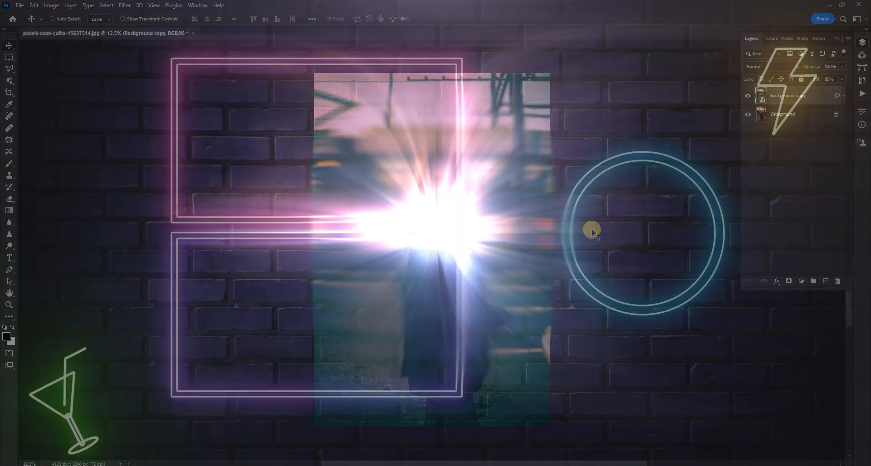